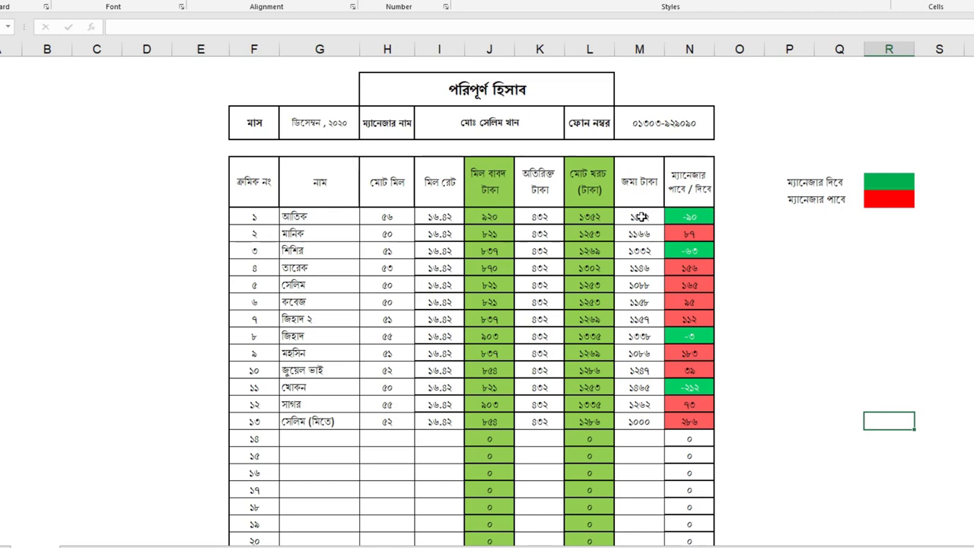
Select and deselect the column N results to inspect their green and red fills
left_click(716, 235)
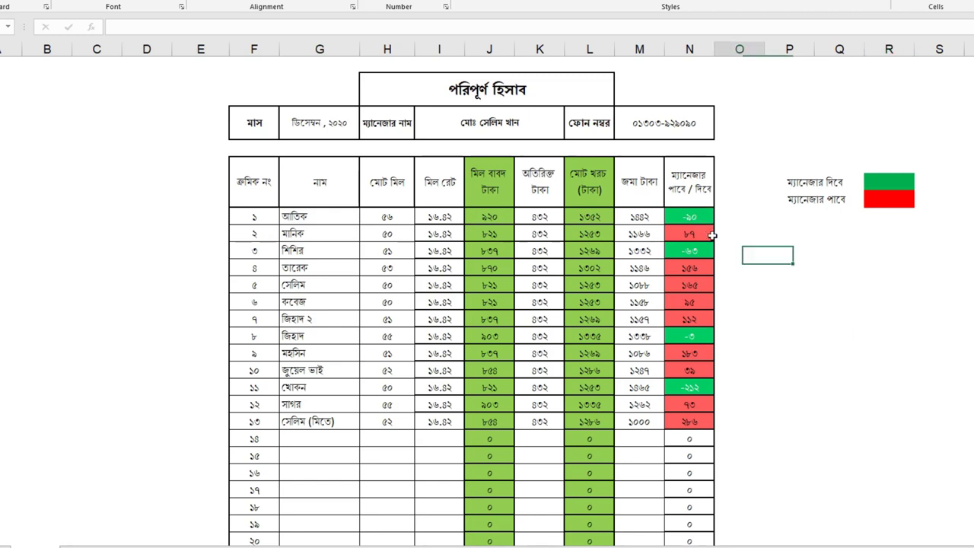
left_click_drag(742, 219, 689, 491)
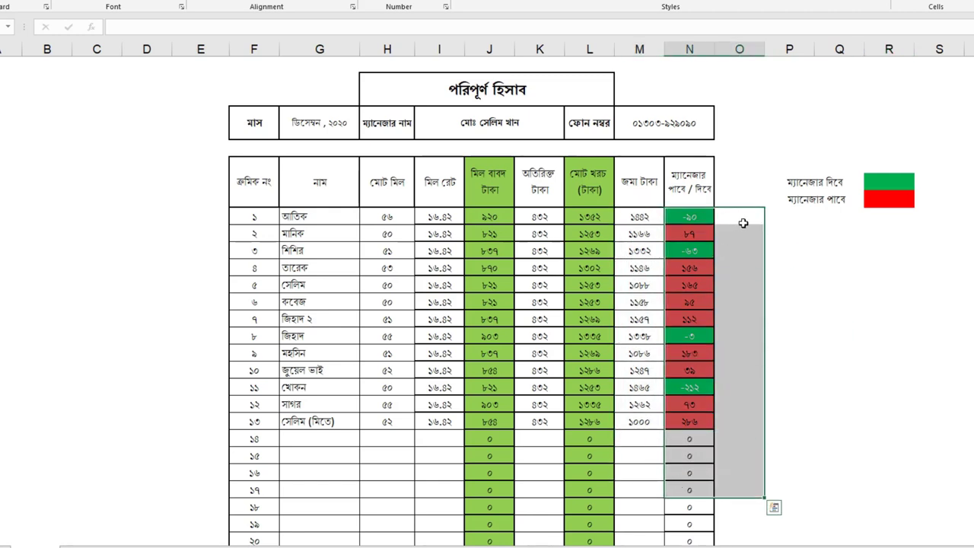
left_click(797, 235)
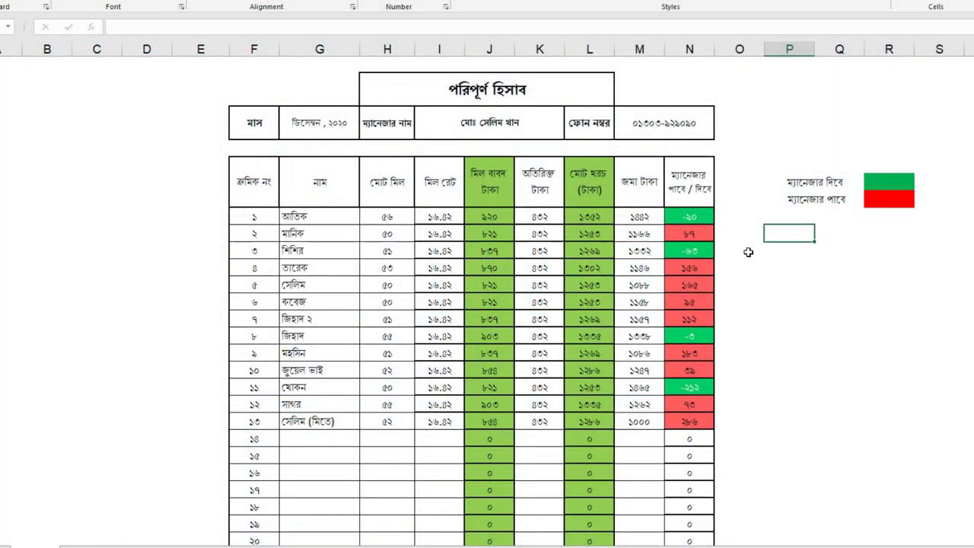
left_click(738, 234)
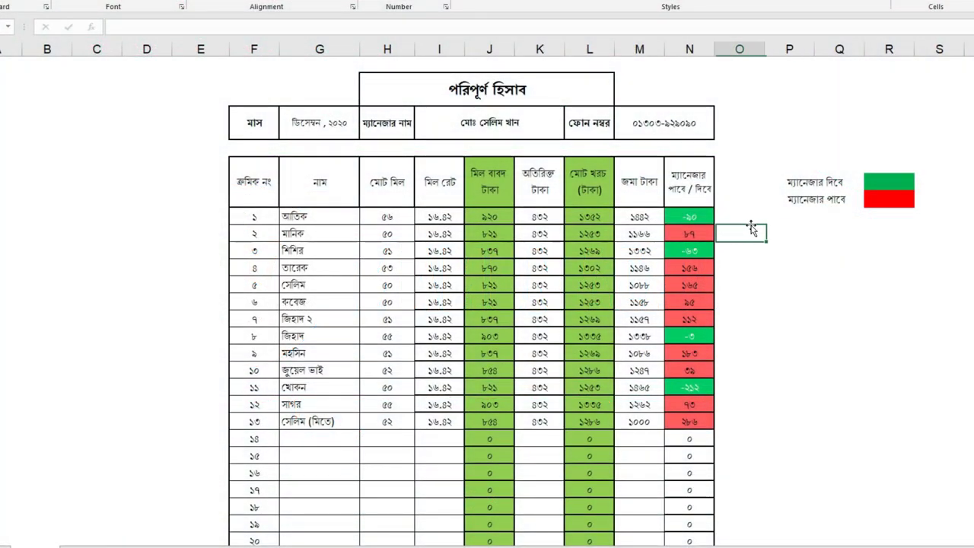
left_click_drag(735, 216, 689, 507)
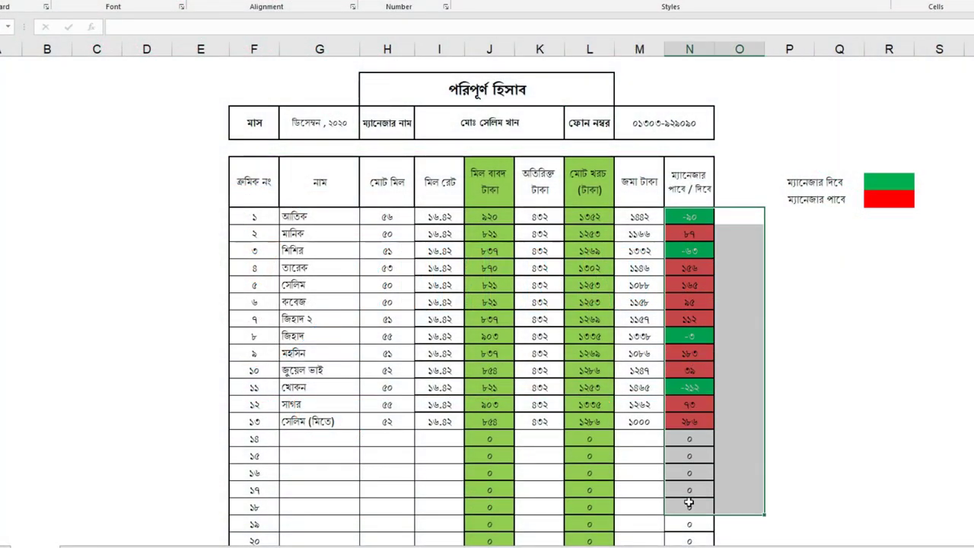
left_click(886, 315)
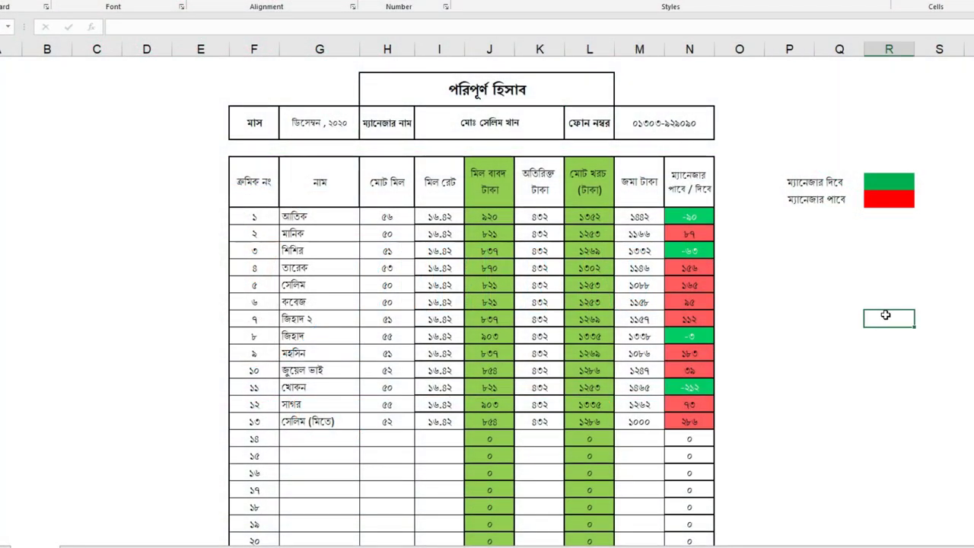
Recalculate the deposits with F9 several times, then select column N from N27 down
key("F9")
key("F9")
key("F9")
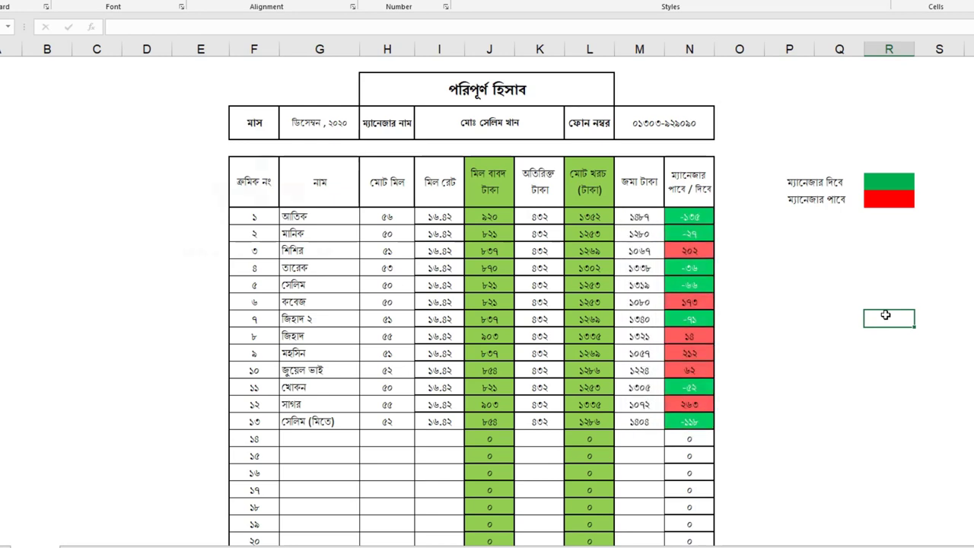
key("F9")
key("F9")
key("F9")
key("F9")
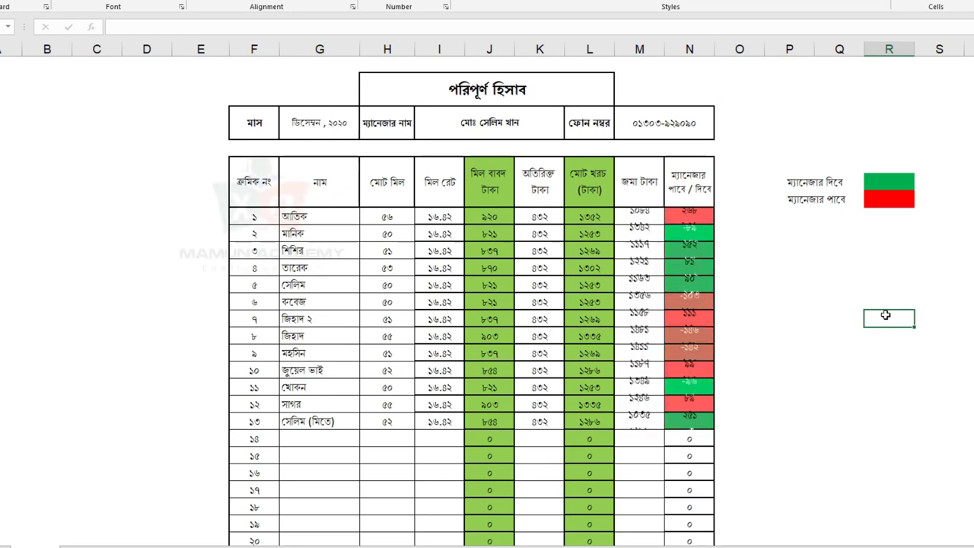
key("F9")
key("F9")
key("F9")
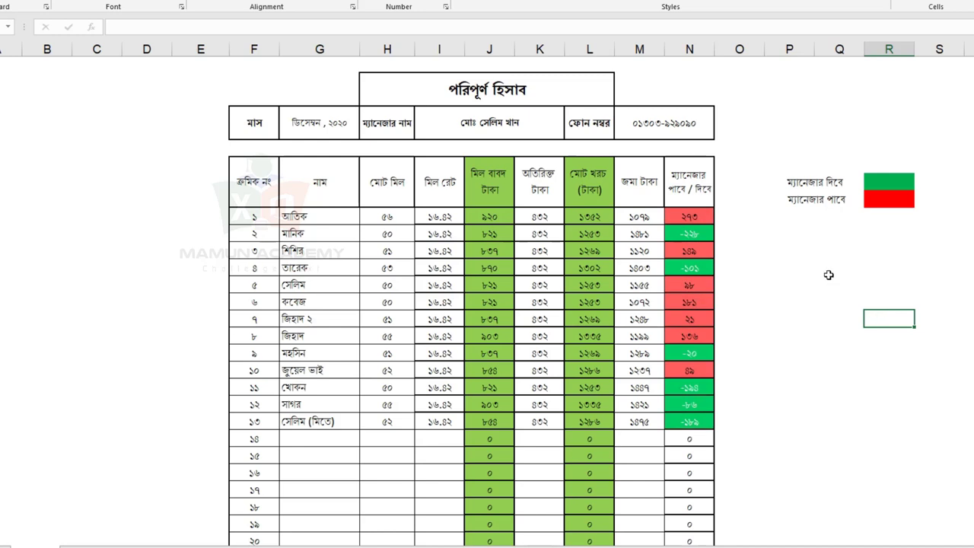
left_click(829, 273)
left_click_drag(739, 220, 688, 476)
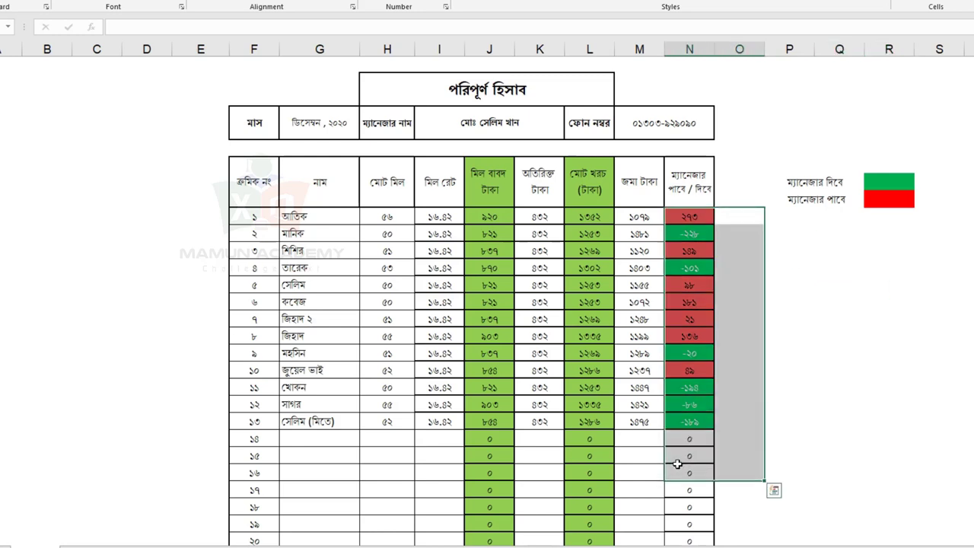
key("F9")
left_click(889, 325)
left_click(742, 233)
key("F9")
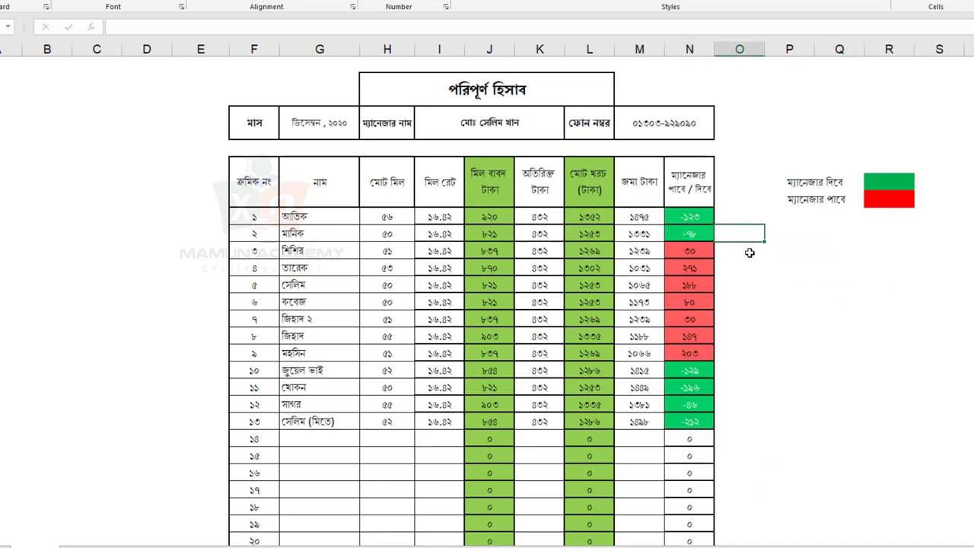
left_click_drag(723, 216, 689, 504)
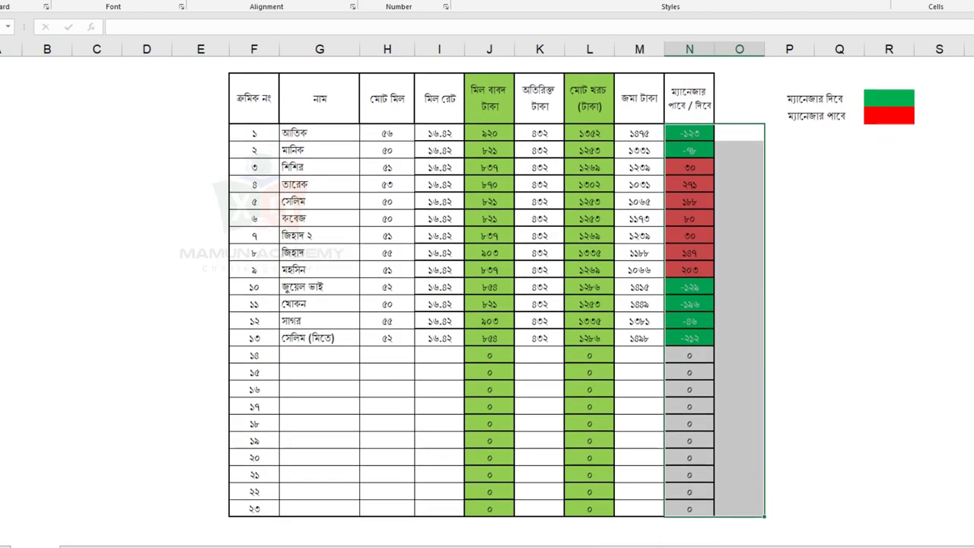
Clear the conditional formatting rules from the selected column N cells, then select N27
scroll(487, 304, "up", 5)
scroll(487, 305, "up", 4)
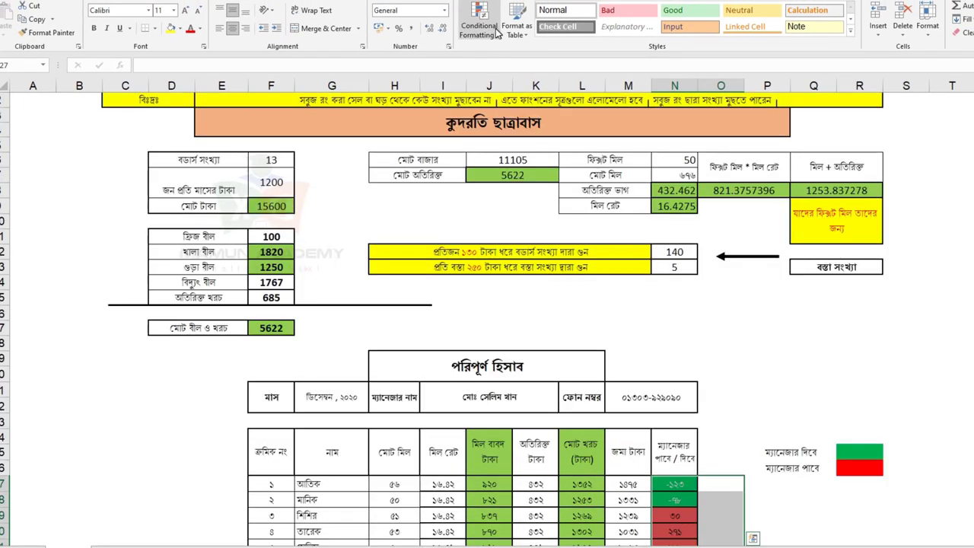
left_click(493, 35)
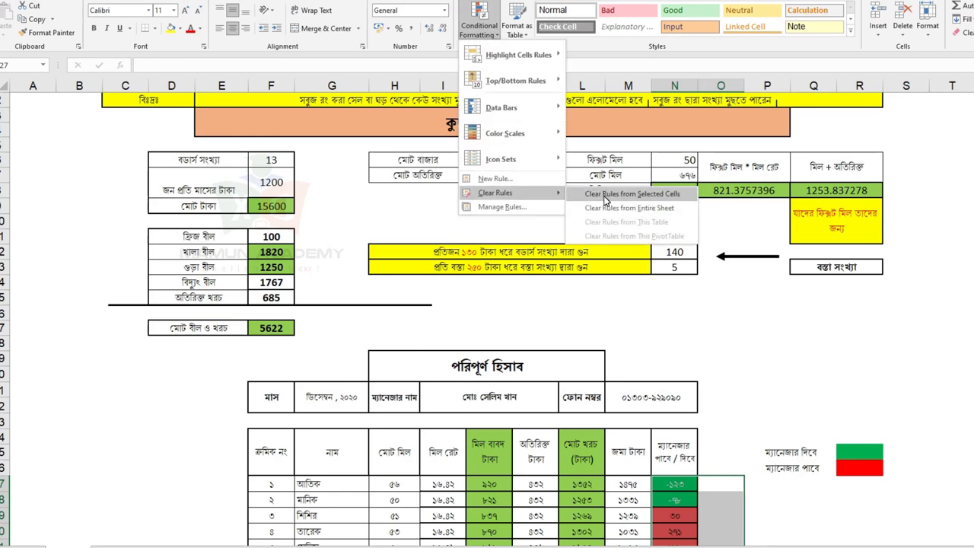
left_click(602, 197)
scroll(799, 319, "down", 5)
left_click(791, 351)
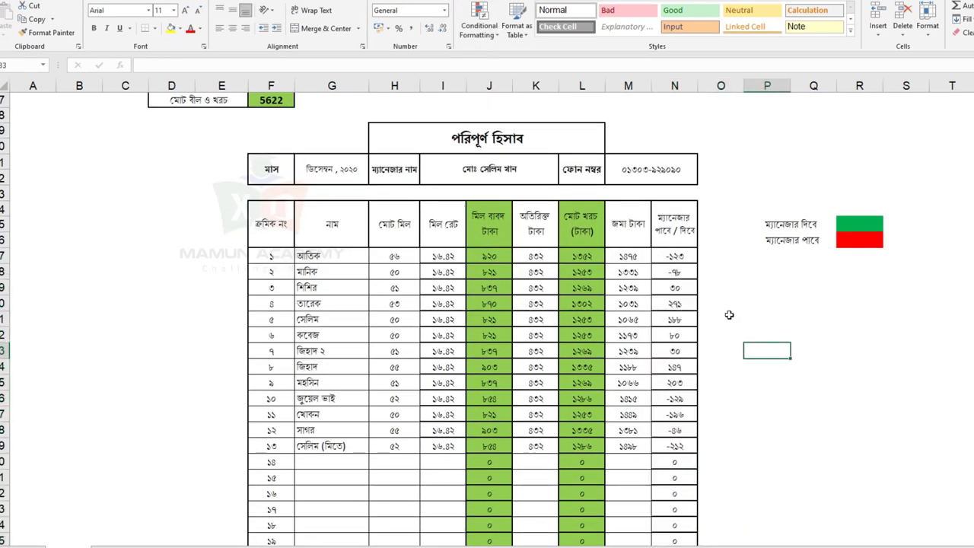
left_click(676, 256)
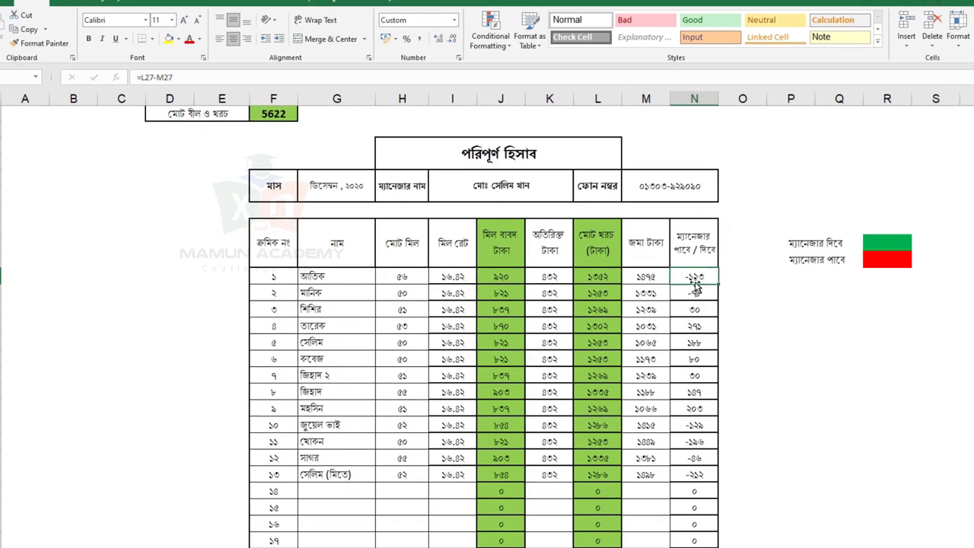
Start a new formula-based conditional formatting rule for N27 downward with condition =$N$27
left_click_drag(694, 276, 694, 542)
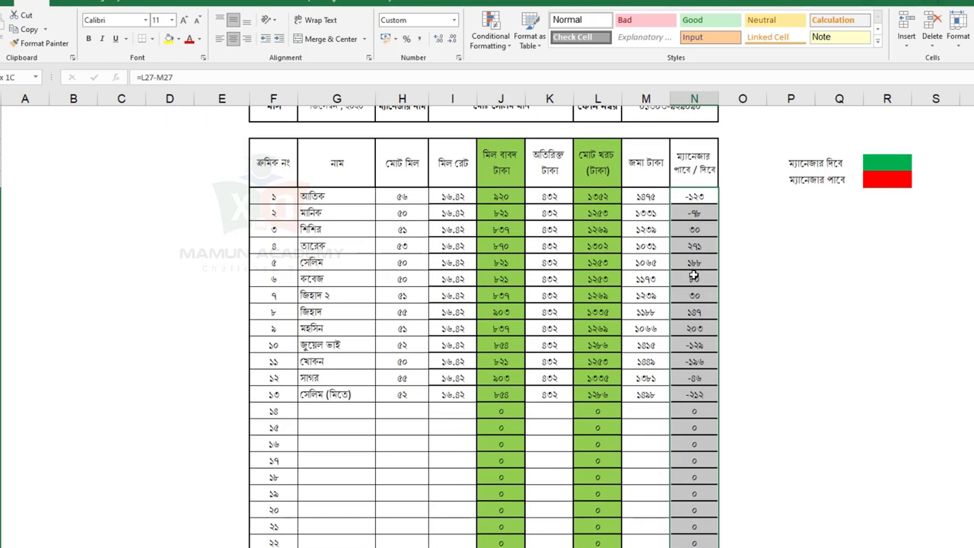
scroll(816, 309, "up", 3)
scroll(816, 310, "down", 2)
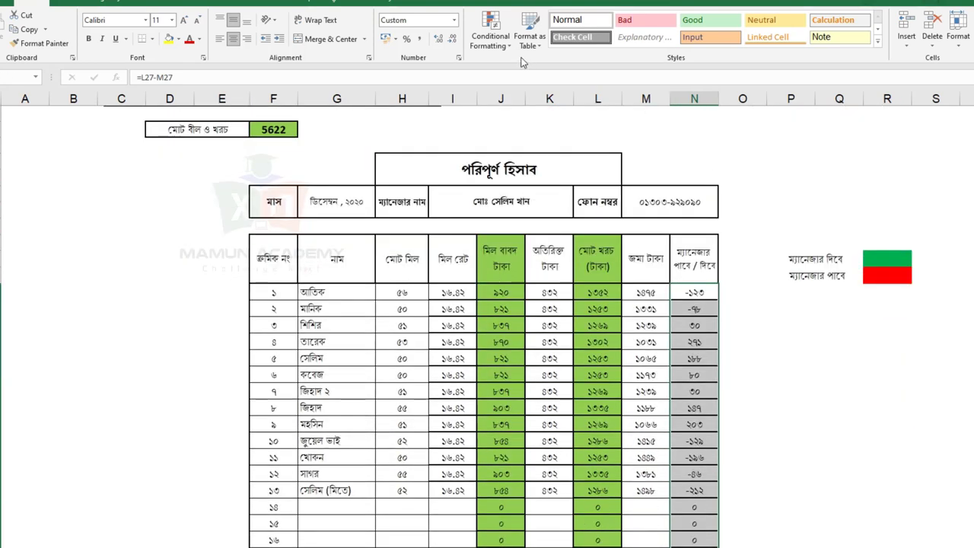
left_click(490, 30)
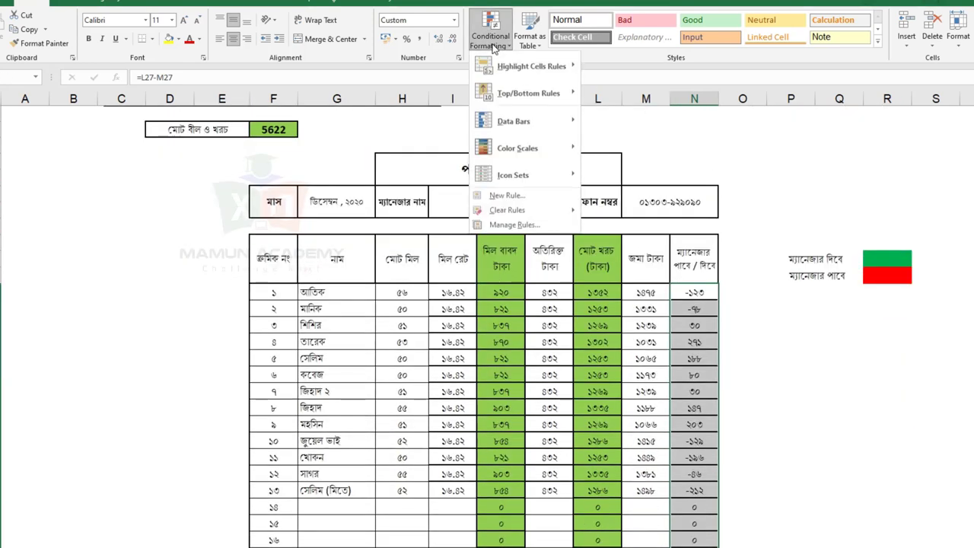
left_click(526, 199)
mouse_move(656, 221)
left_mouse_down()
mouse_move(821, 217)
mouse_move(358, 154)
left_mouse_up()
left_click(366, 240)
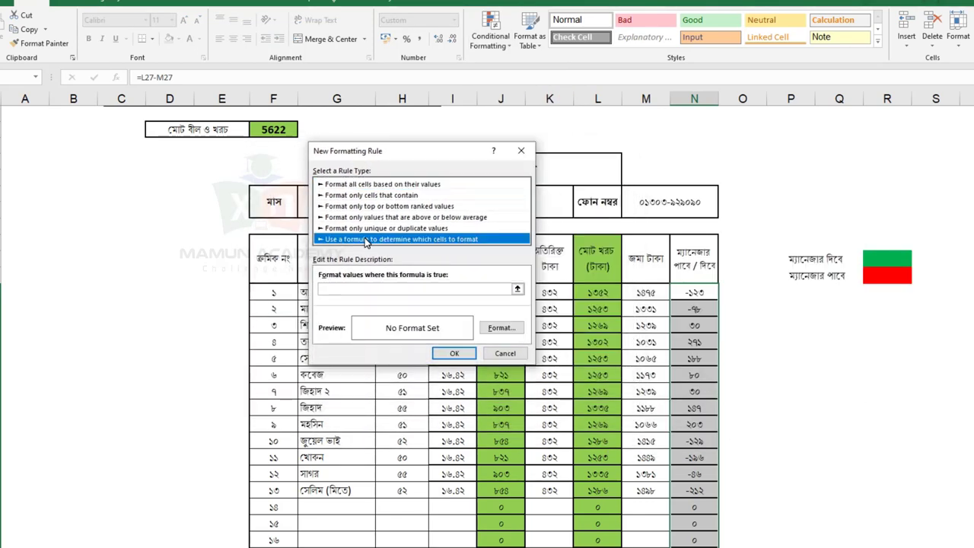
left_click(376, 288)
type("=")
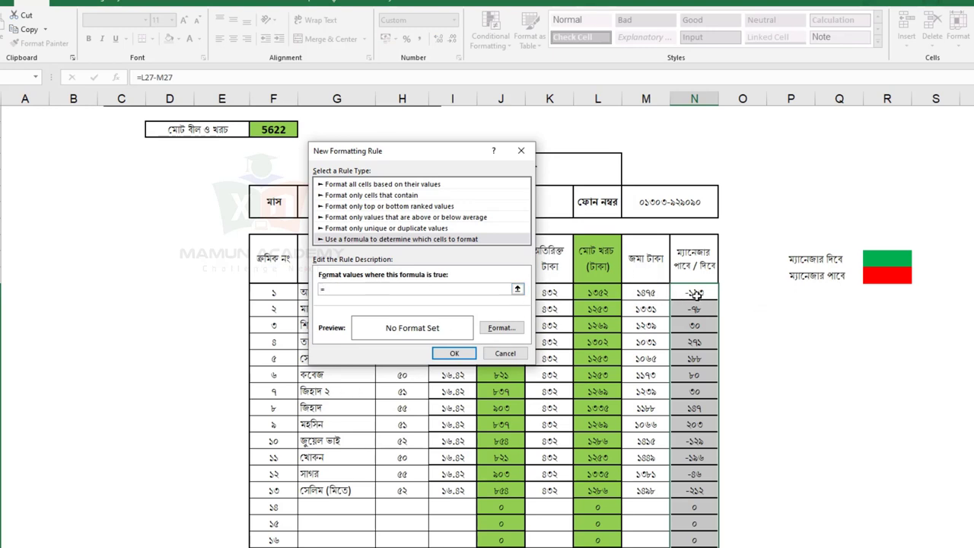
left_click(697, 293)
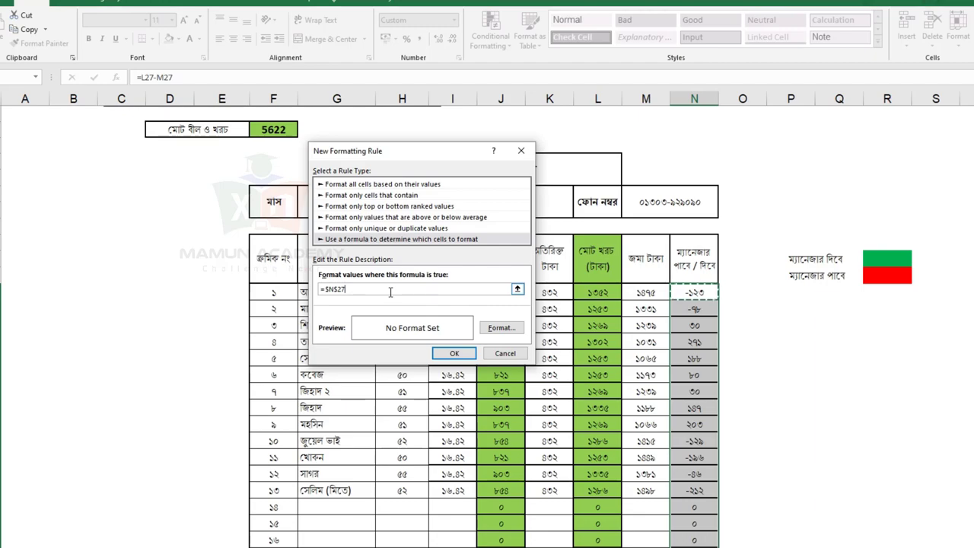
Extend the rule condition so it reads =$N$27<0, testing for negatives
type("<0")
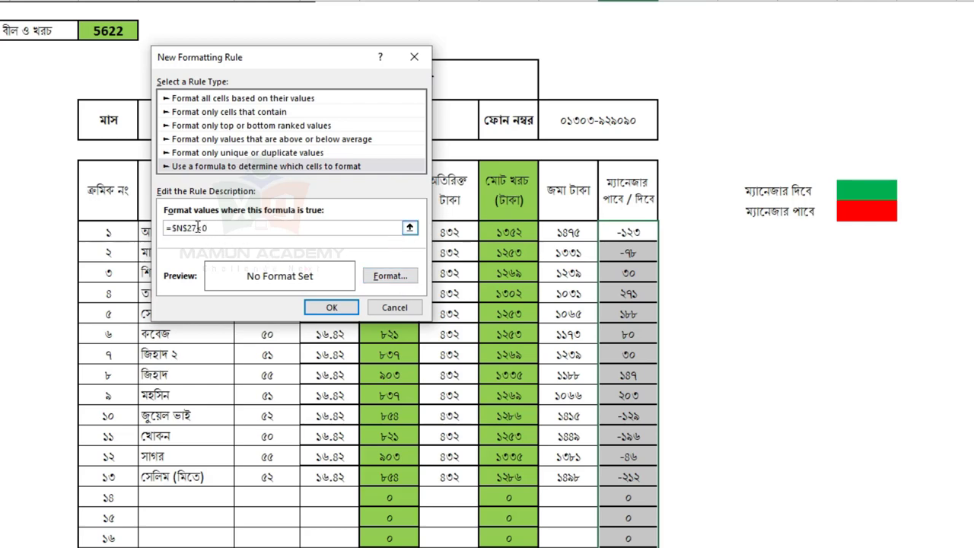
left_click_drag(198, 228, 171, 230)
Give the <0 rule a green standard fill and apply it to column N
left_click(386, 279)
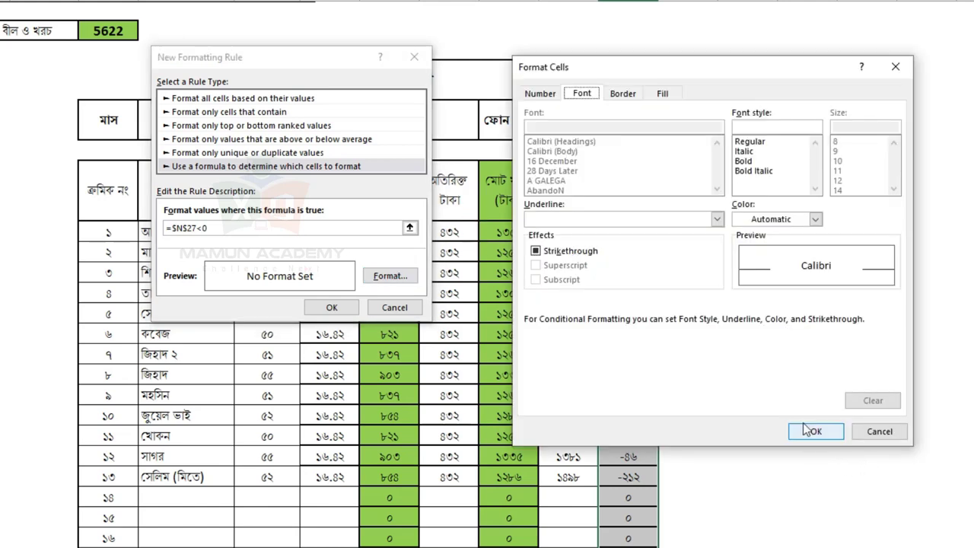
left_click(664, 95)
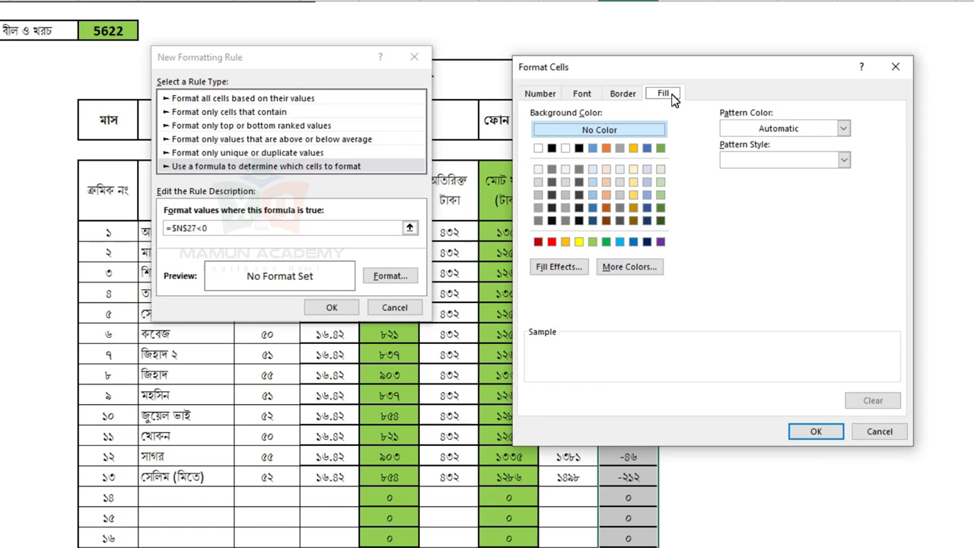
left_click(606, 242)
left_click(816, 431)
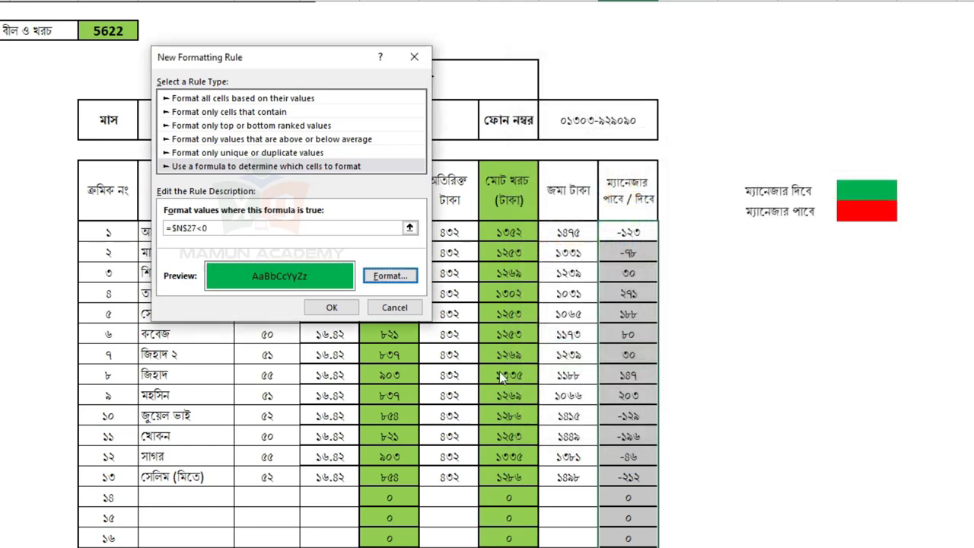
left_click(332, 308)
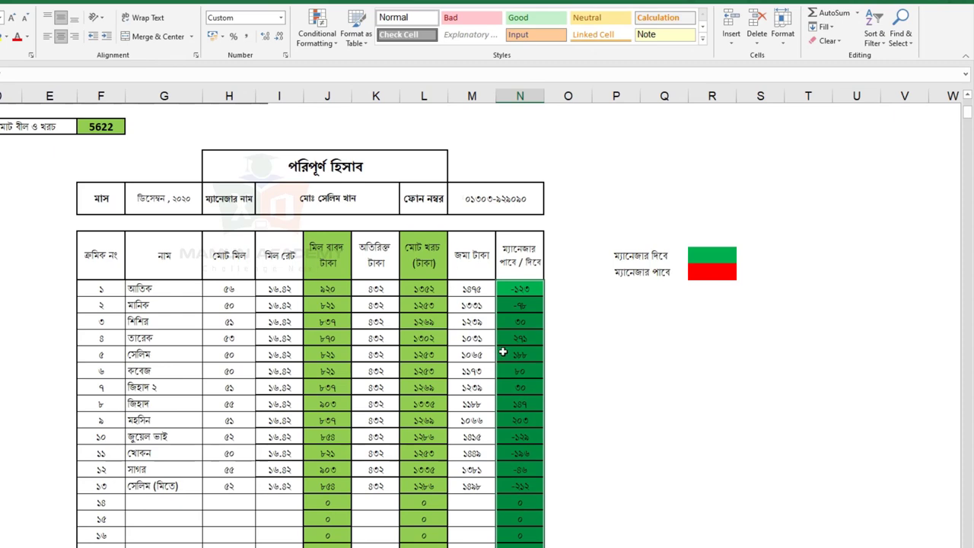
left_click(317, 34)
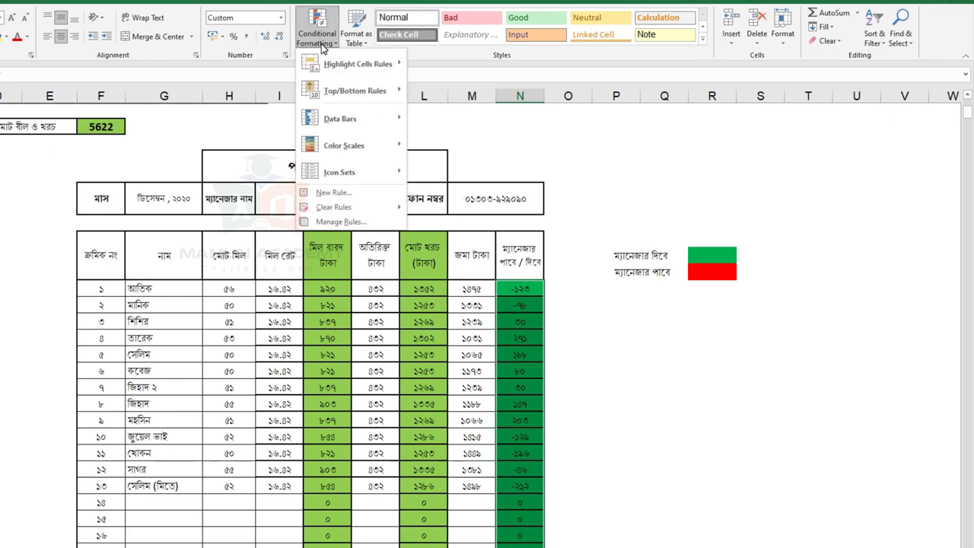
Edit the green rule's formula to =$N27<0 in the Rules Manager and apply it
left_click(339, 221)
left_click_drag(367, 176, 367, 236)
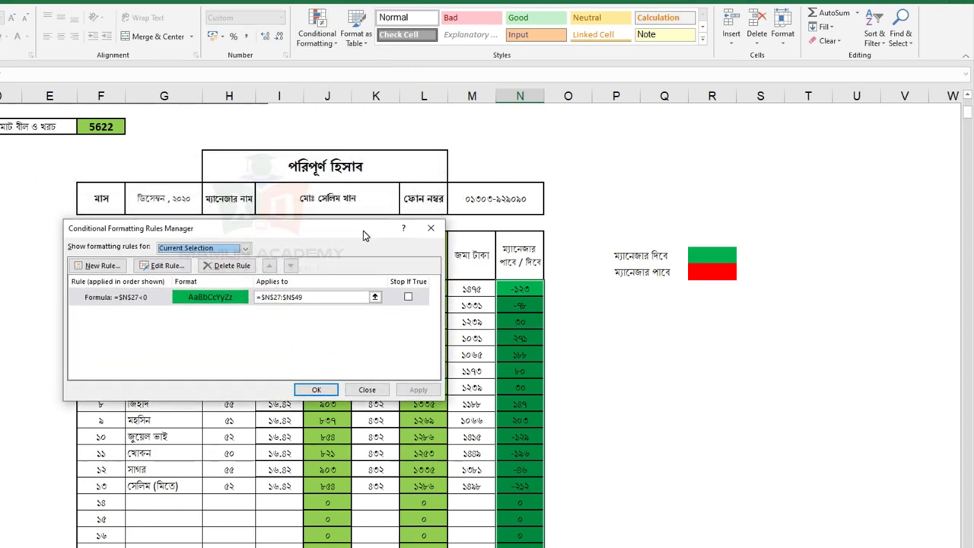
double_click(147, 298)
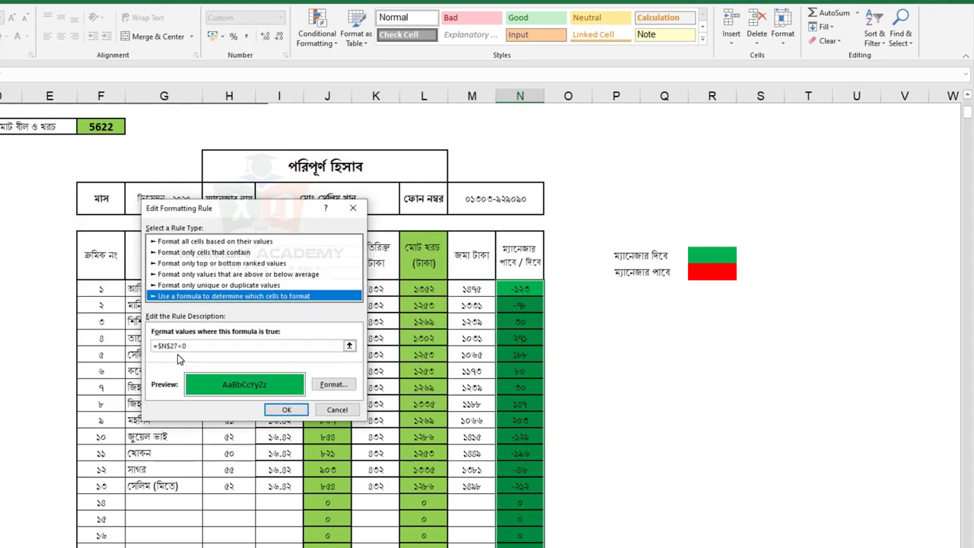
left_click_drag(178, 347, 156, 346)
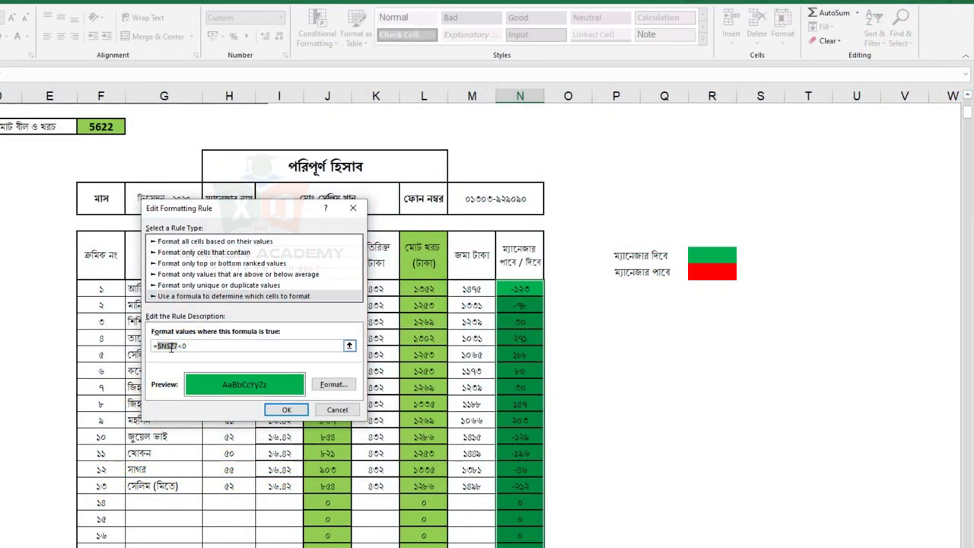
left_click(171, 348)
key("Left")
key("Left")
key("BackSpace")
key("BackSpace")
type("$")
left_click(286, 410)
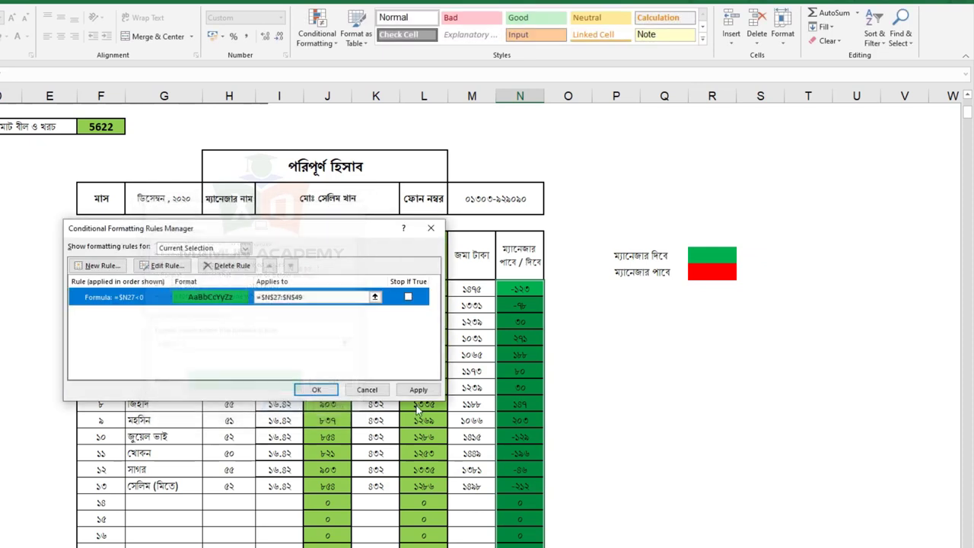
left_click(419, 389)
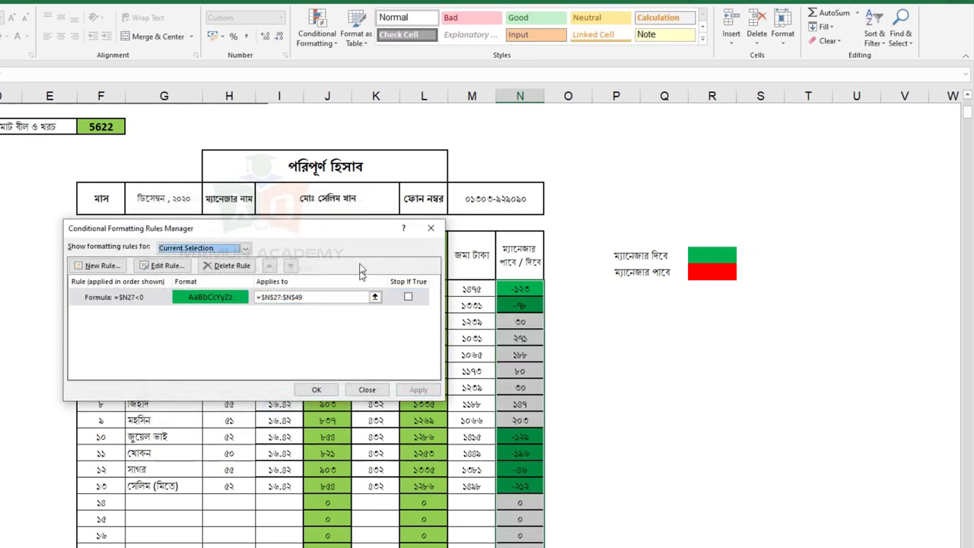
left_click_drag(350, 235, 305, 251)
Close the Rules Manager and select the column N values from N27 down
left_click(280, 409)
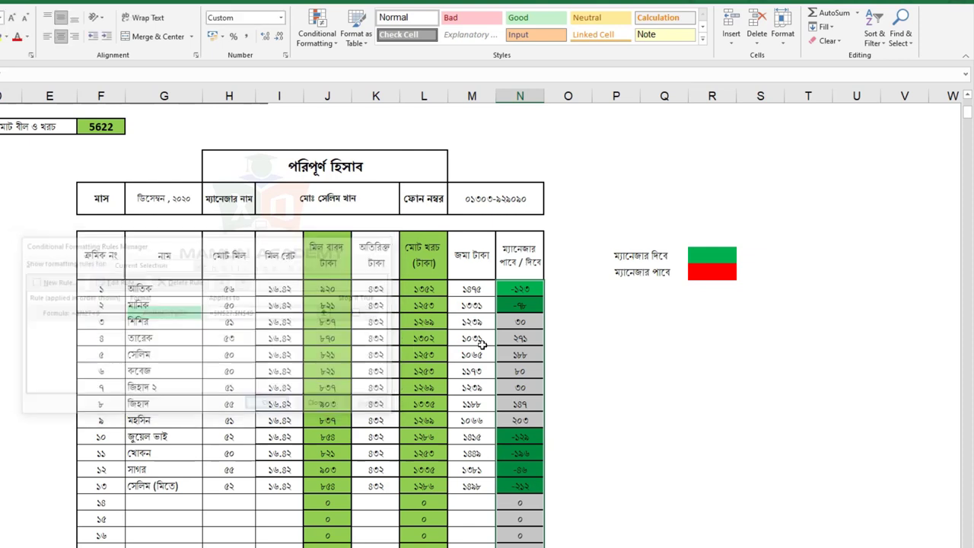
left_click(563, 338)
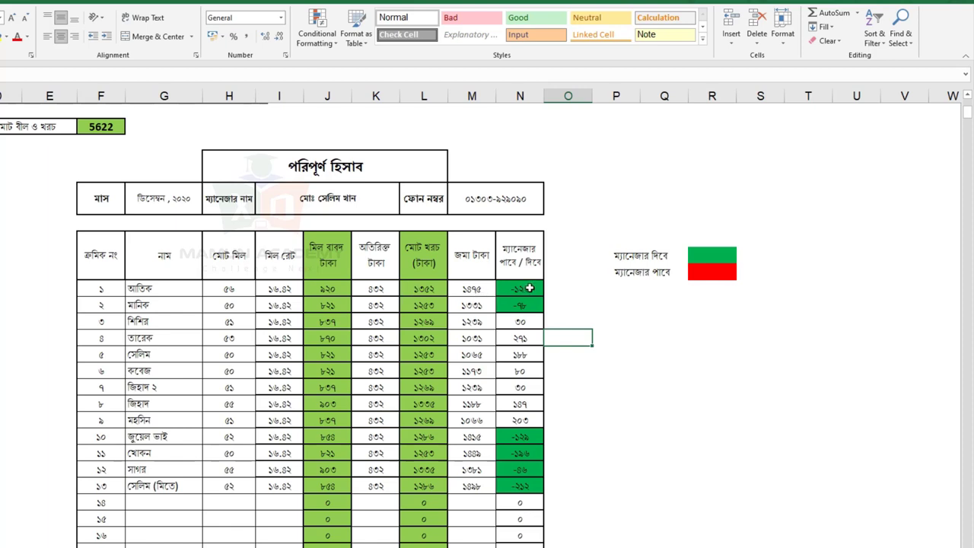
left_click(530, 288)
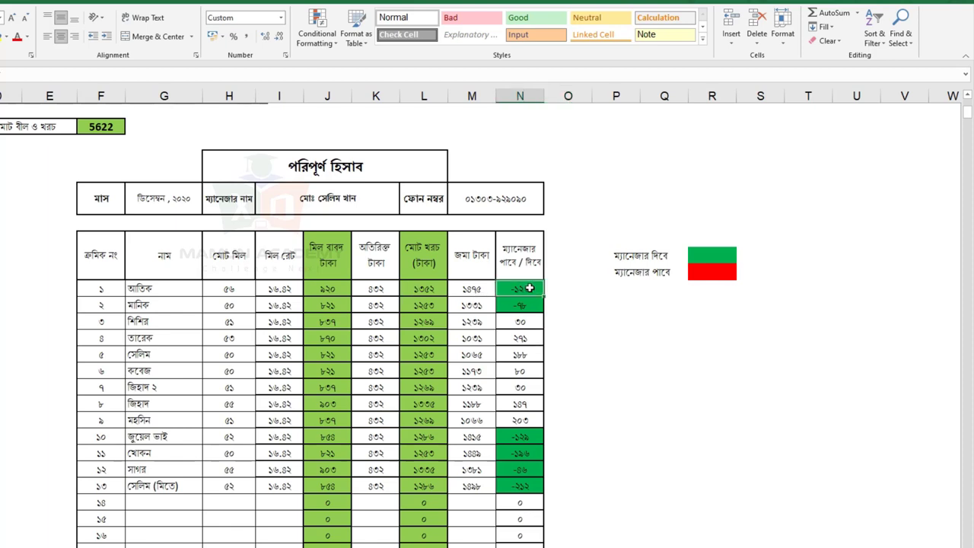
key("ctrl+shift+Down")
scroll(531, 288, "up", 5)
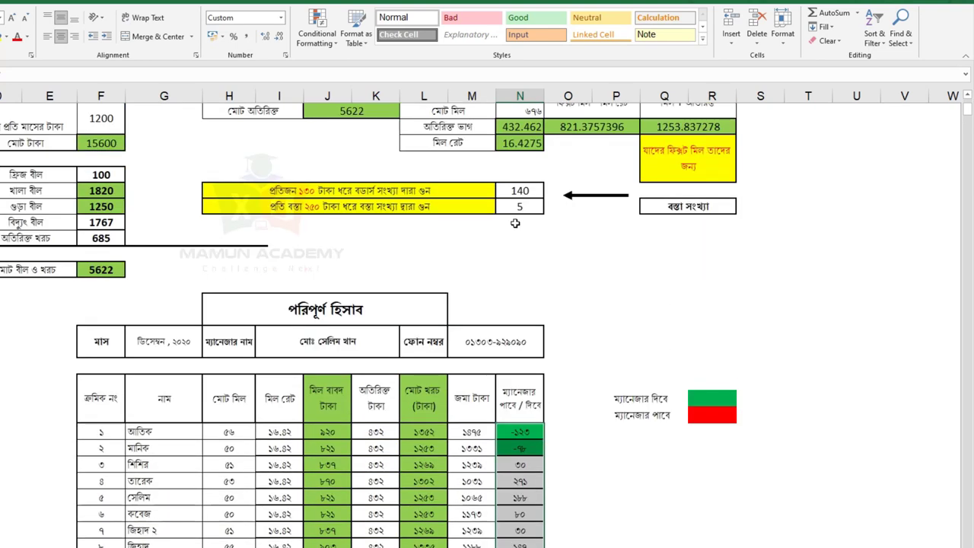
scroll(391, 128, "down", 2)
Add a new formula-based rule in Manage Rules with condition =$N27
left_click(317, 26)
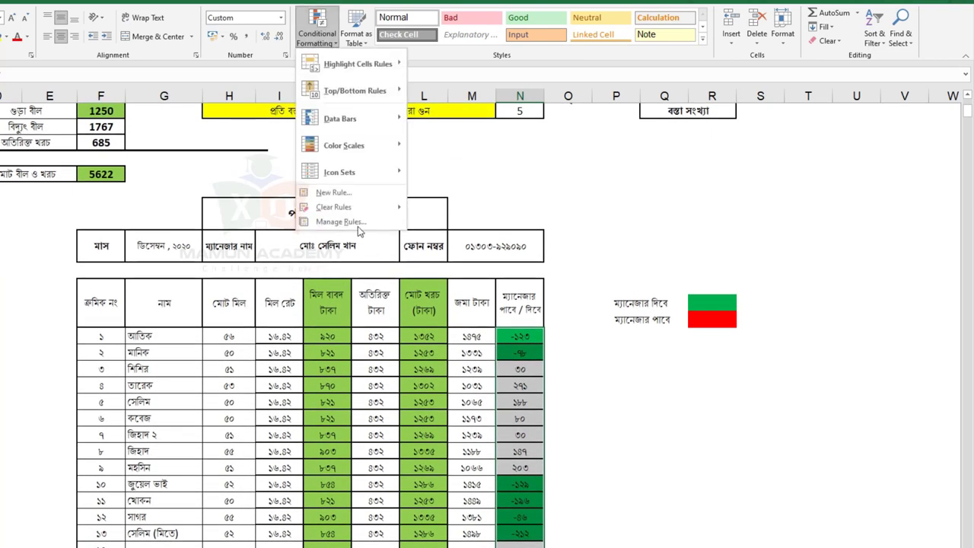
left_click(356, 225)
left_click(53, 282)
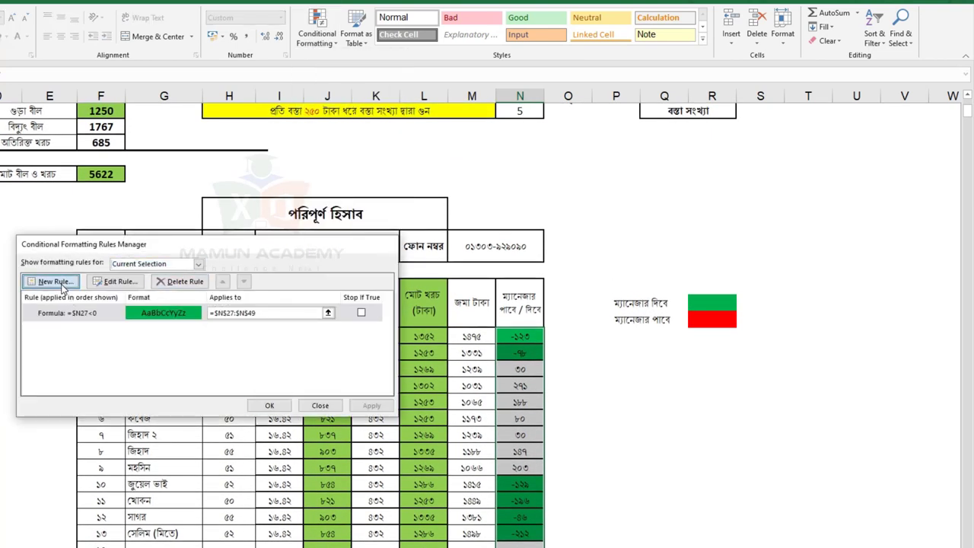
left_click(144, 299)
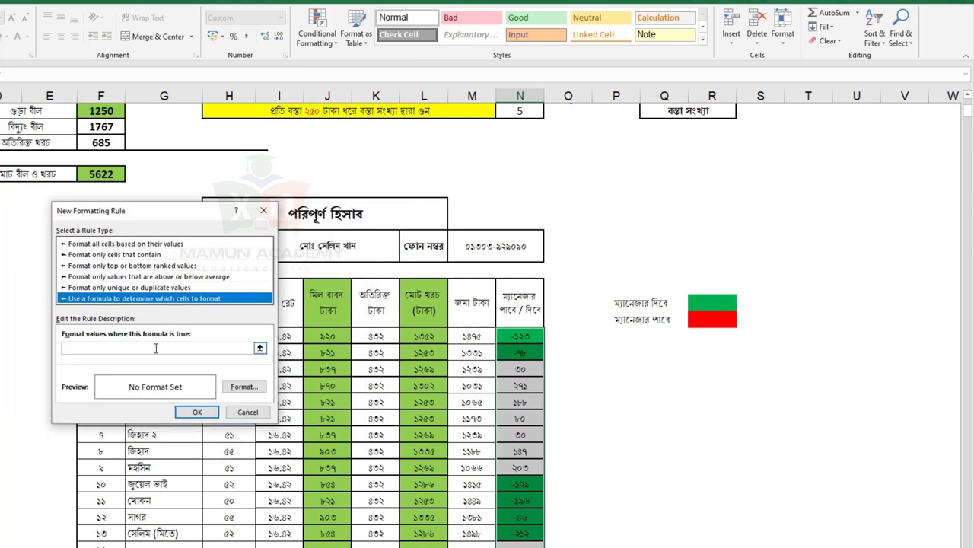
left_click(156, 347)
type("=")
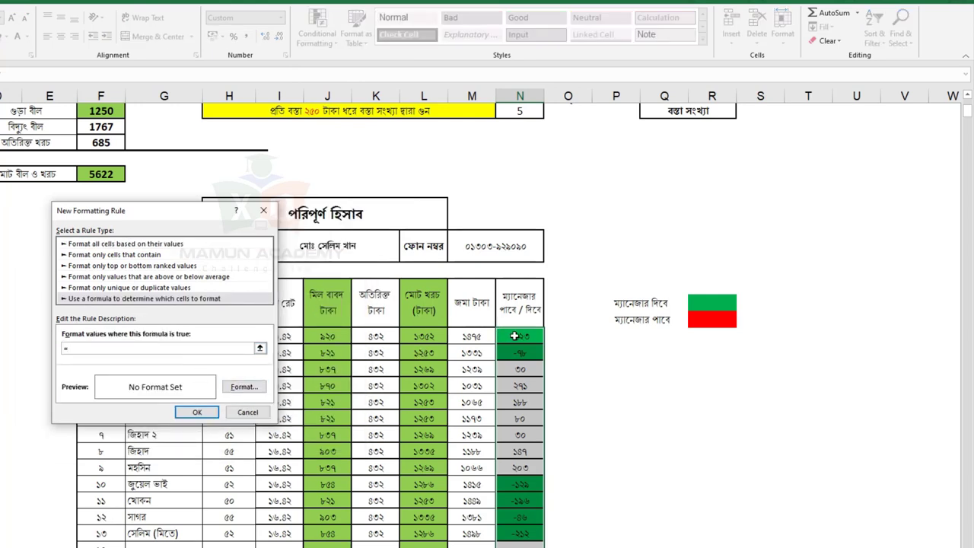
left_click(518, 336)
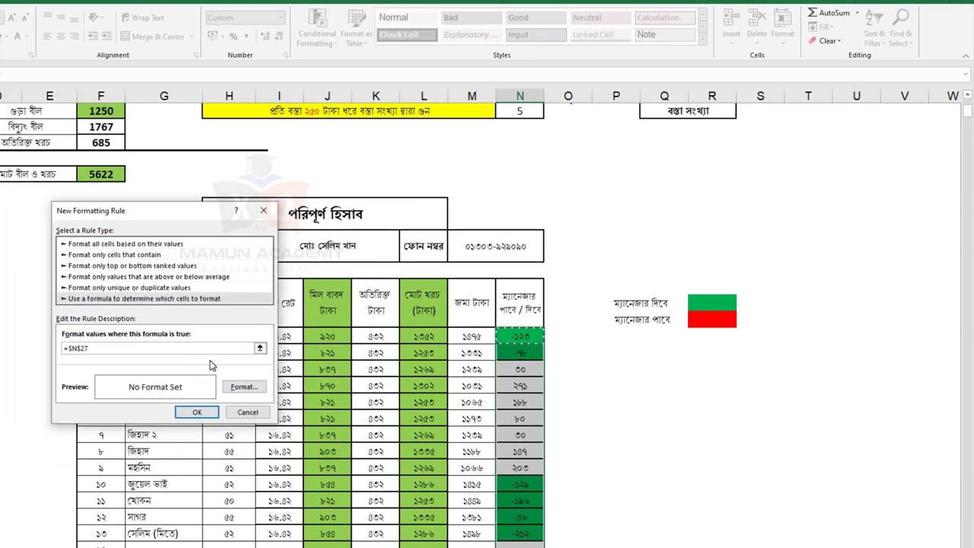
key("F4")
key("F4")
key("F4")
Set the new rule's format to red fill with white font colour
left_click(240, 388)
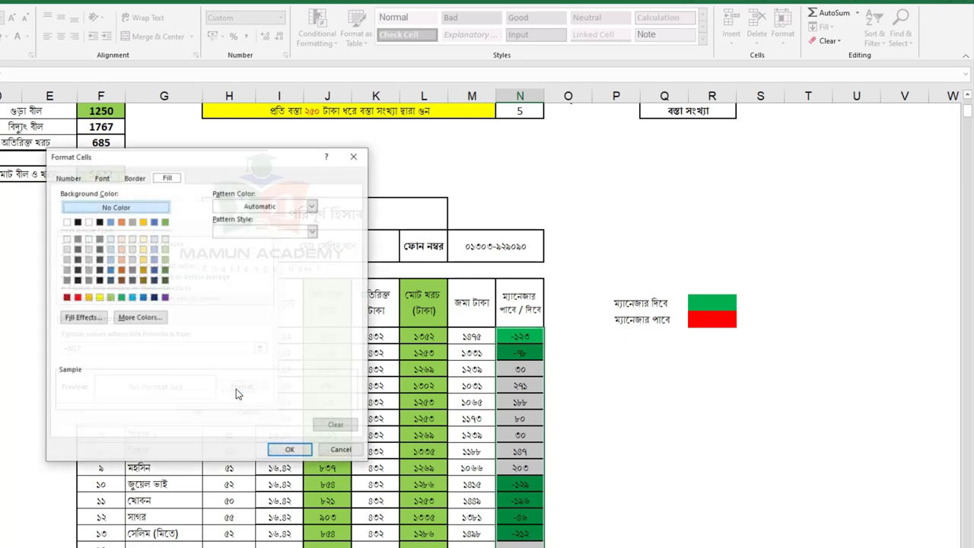
left_click(77, 297)
left_click(290, 450)
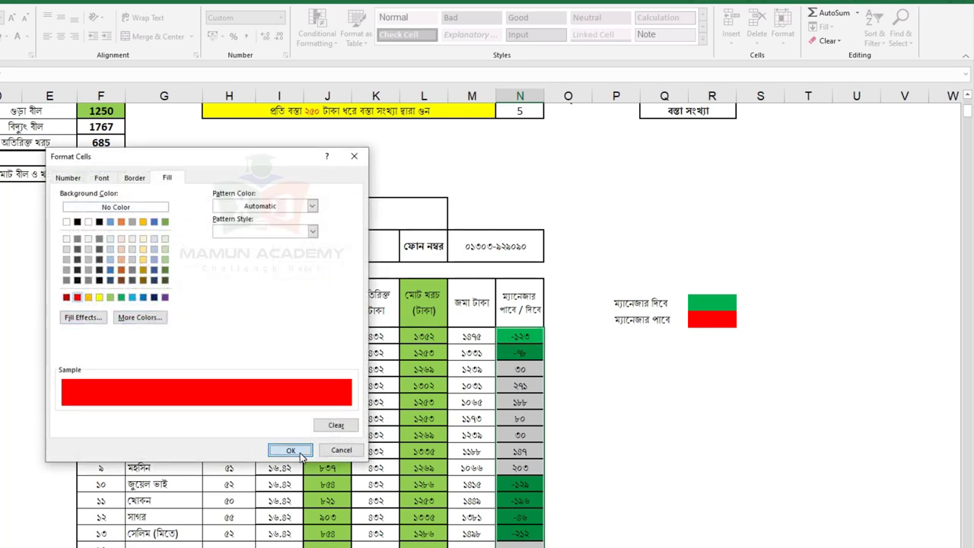
left_click(242, 386)
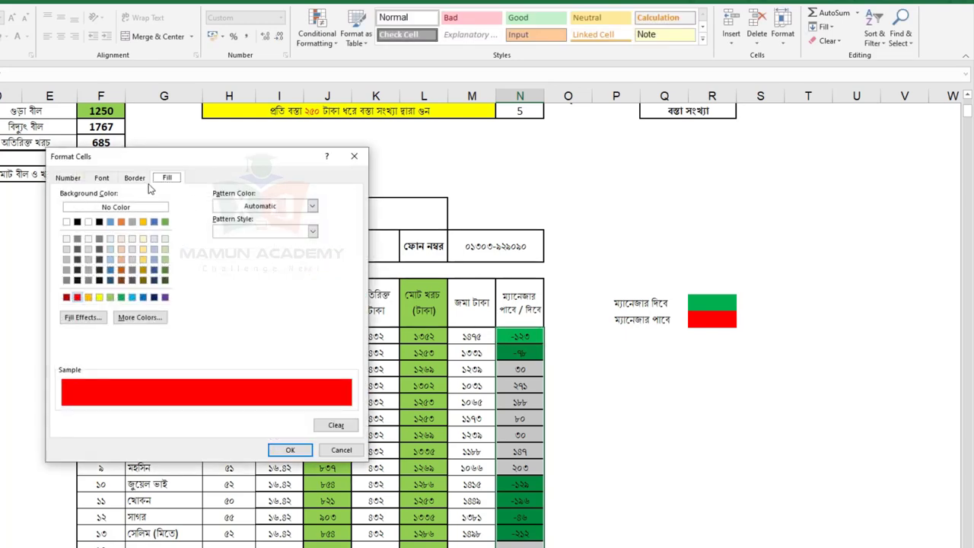
left_click(107, 178)
left_click(289, 279)
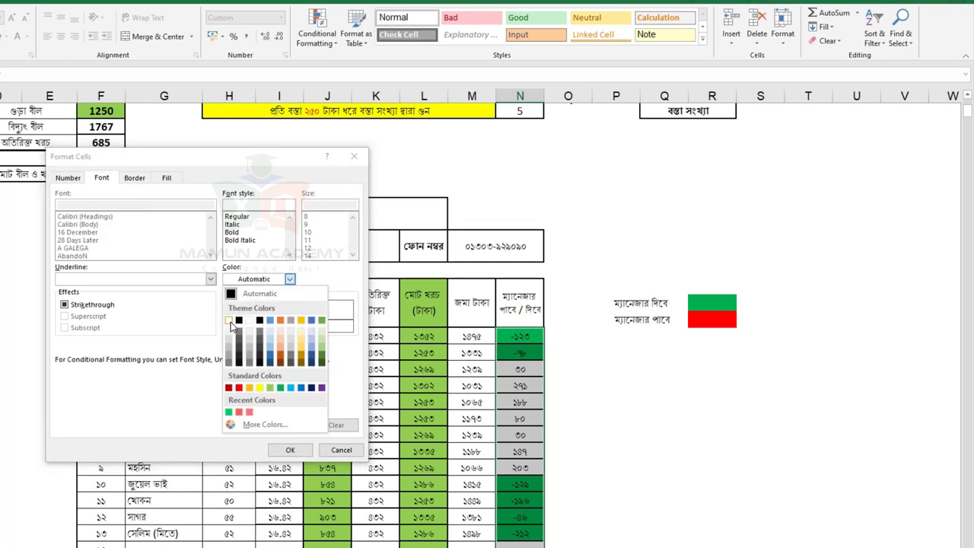
left_click(232, 320)
left_click(287, 450)
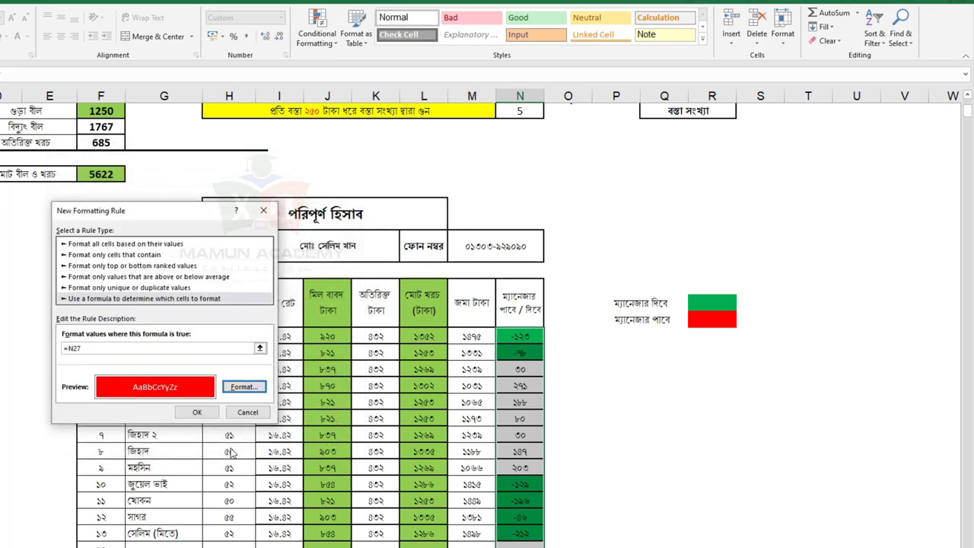
Complete the formula as >0, then confirm and apply the red rule to column N
left_click(102, 348)
type(">")
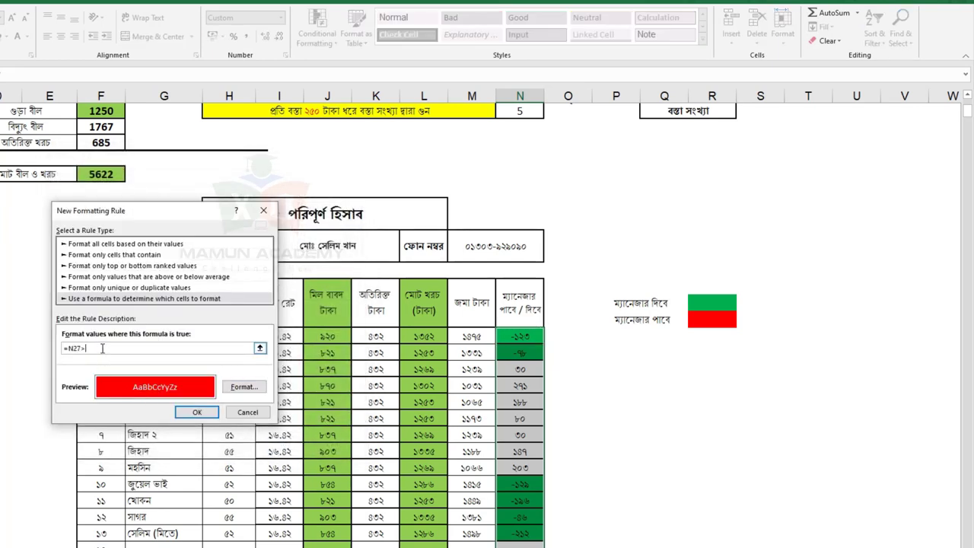
type("0")
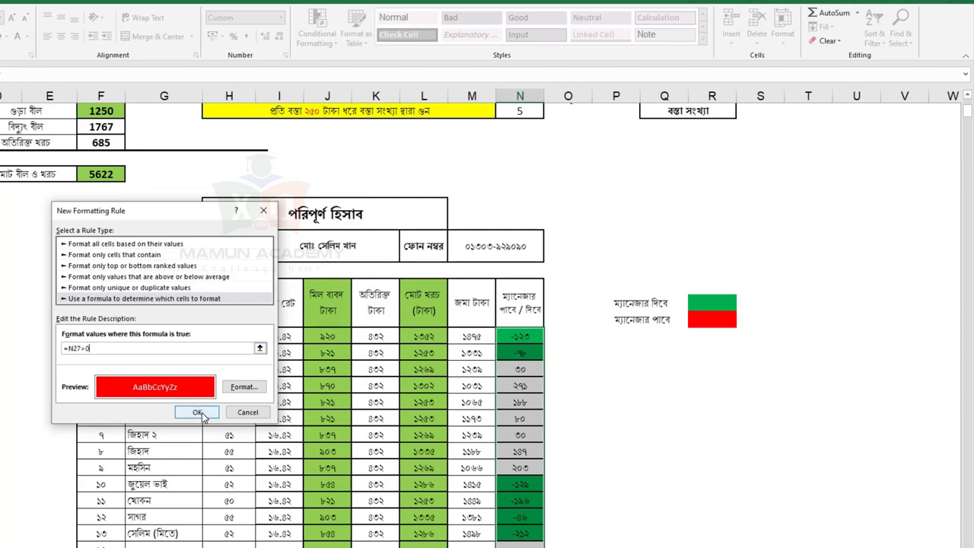
left_click(197, 412)
left_click(372, 405)
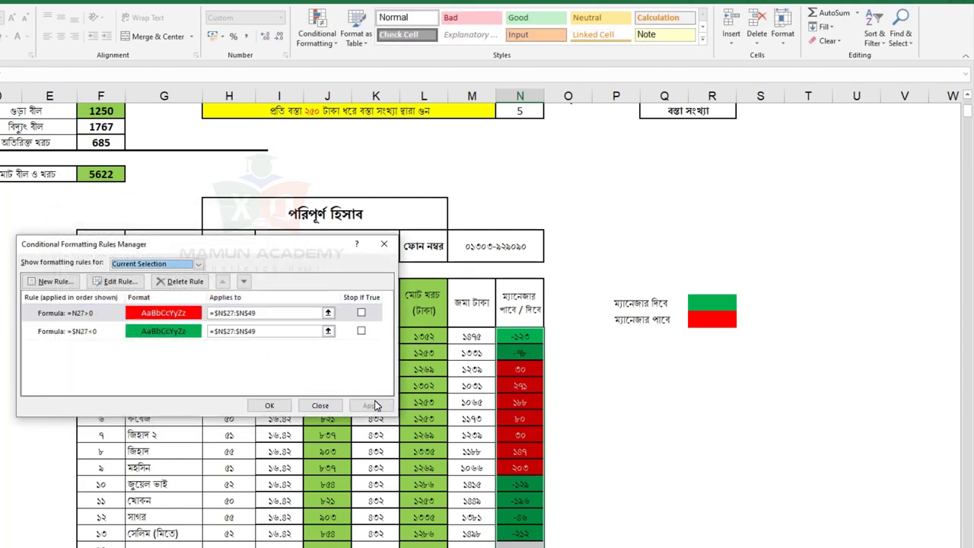
left_click(269, 405)
left_click(780, 356)
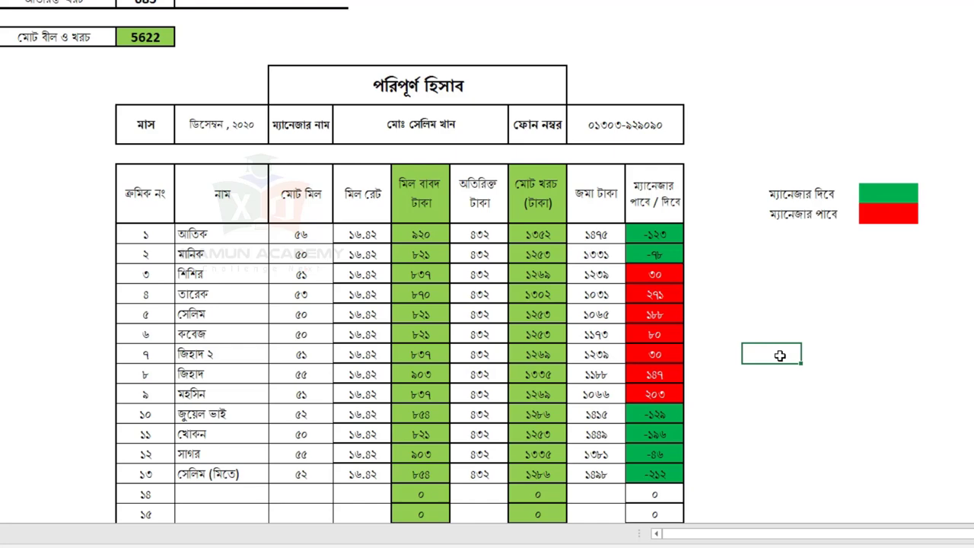
Recalculate with F9 four times to confirm column N recolours green for negatives, red for positives
left_click(774, 314)
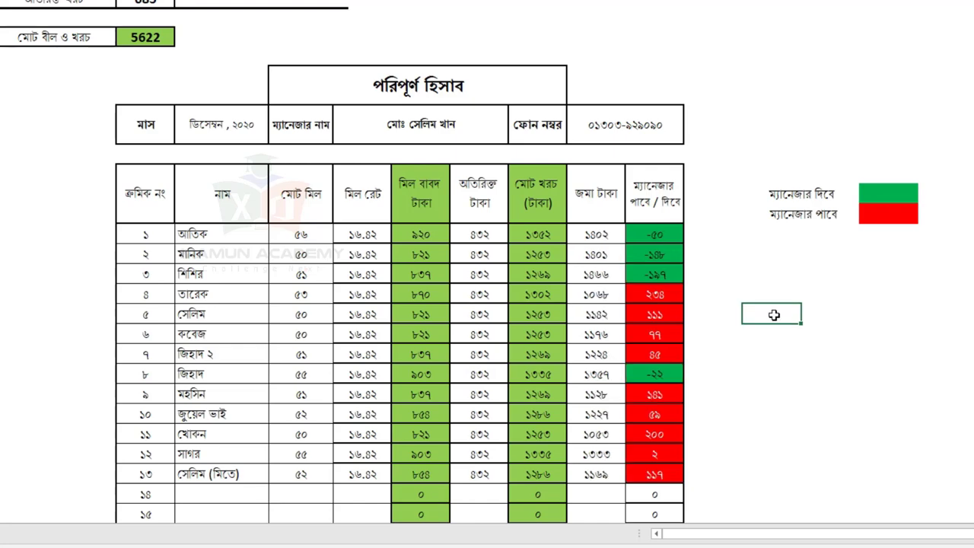
key("F9")
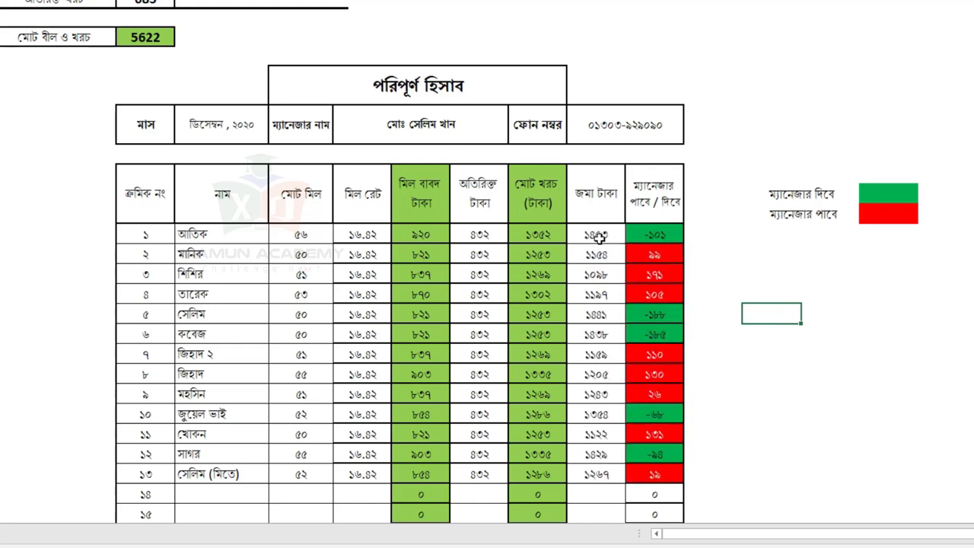
key("F9")
scroll(673, 285, "down", 1)
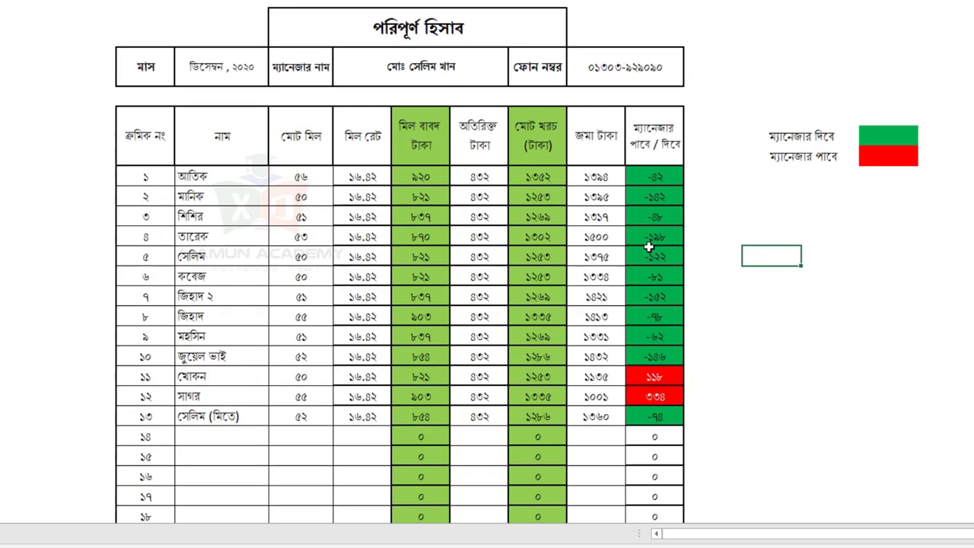
scroll(647, 246, "down", 1)
scroll(647, 228, "up", 1)
key("F9")
key("F9")
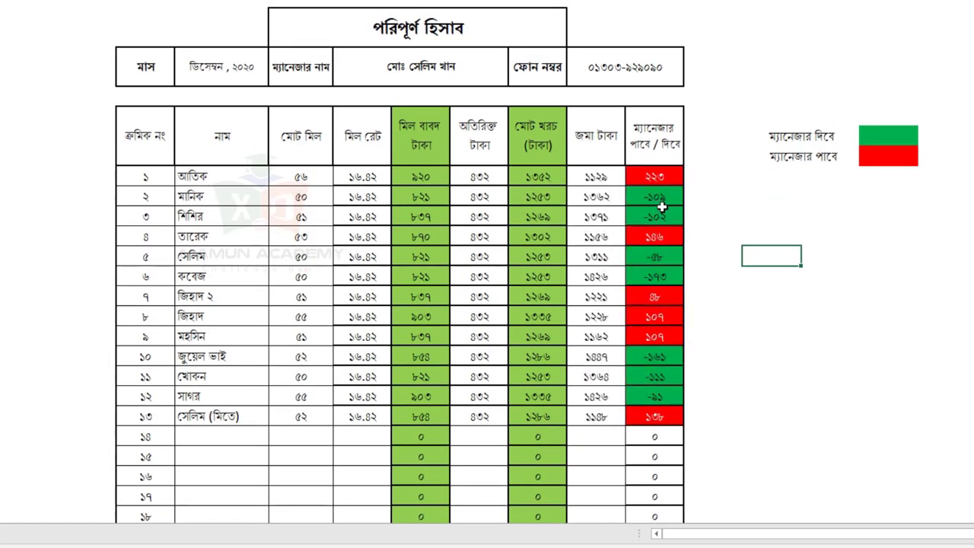
key("F9")
key("F9")
key("F9")
key("F9")
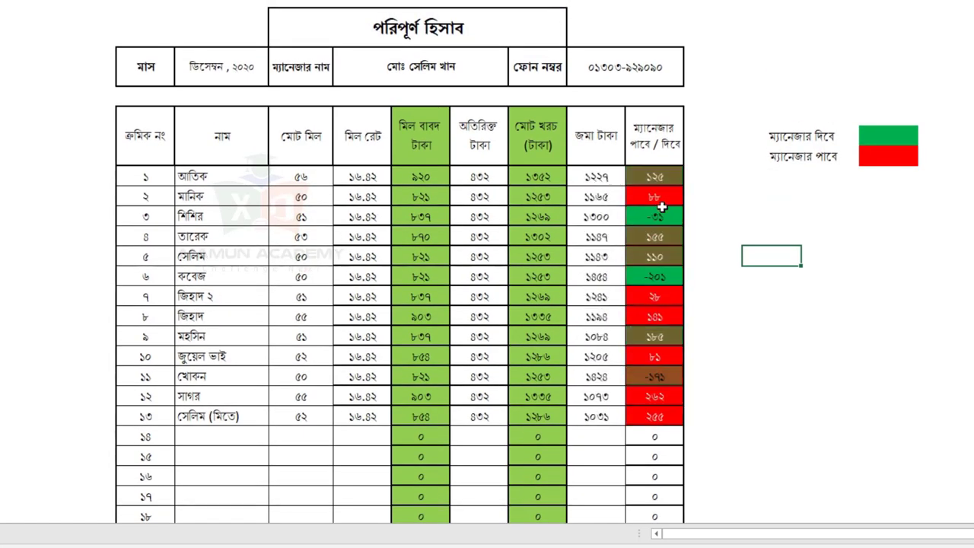